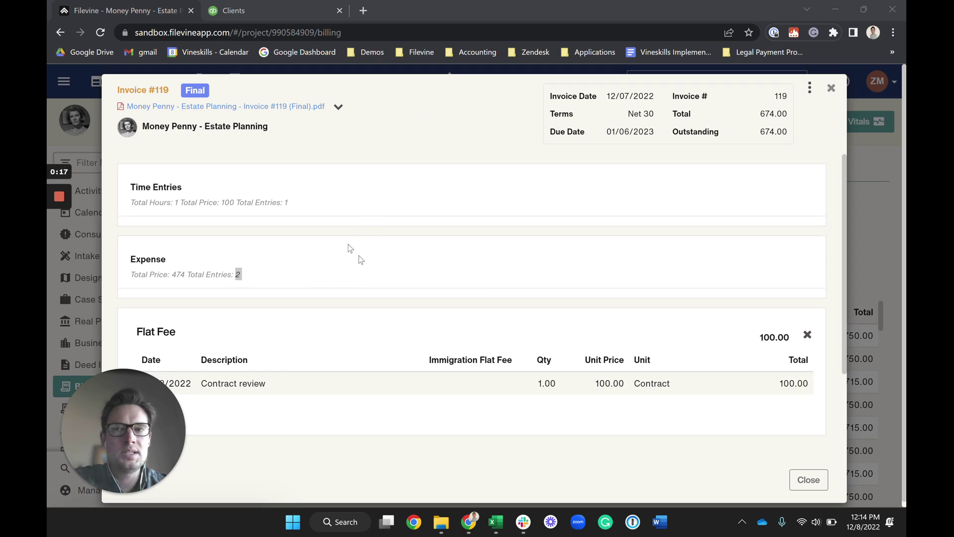
Step: Switch to the QuickBooks tab showing the client's transaction list
click(252, 11)
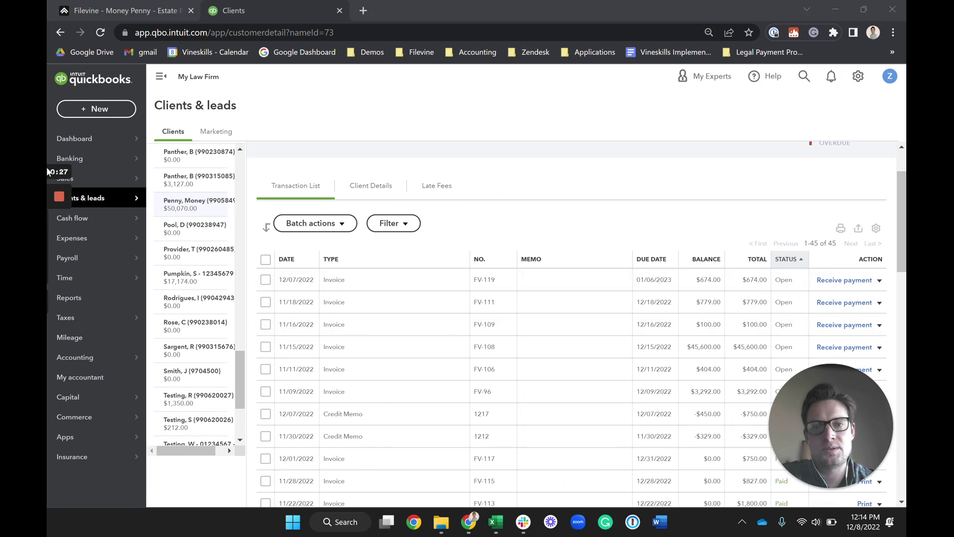
Step: Open the Chart of accounts, filter it by 'bad de', and bring up the Bad Debt row's actions
mouse_move(87, 363)
click(185, 358)
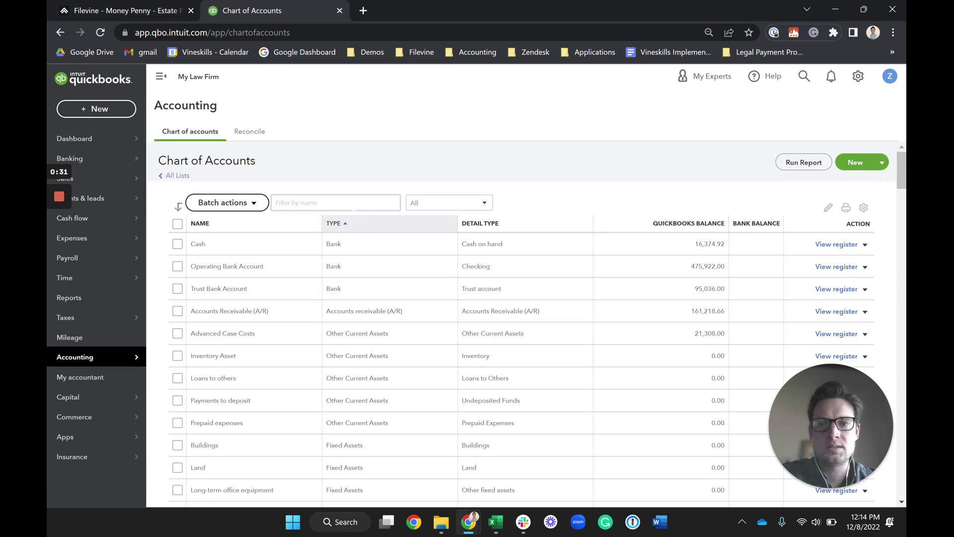
click(276, 202)
text(bad e)
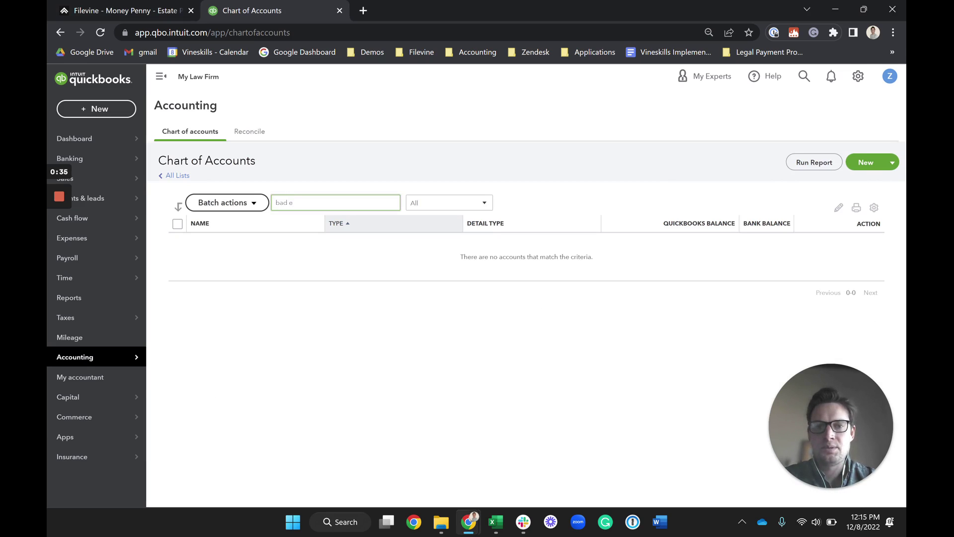
key(BackSpace)
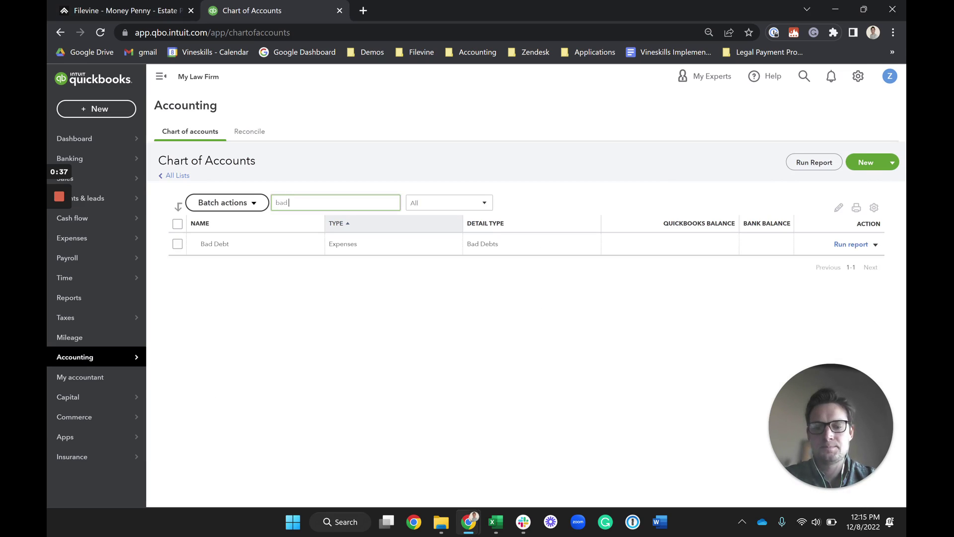
text(de)
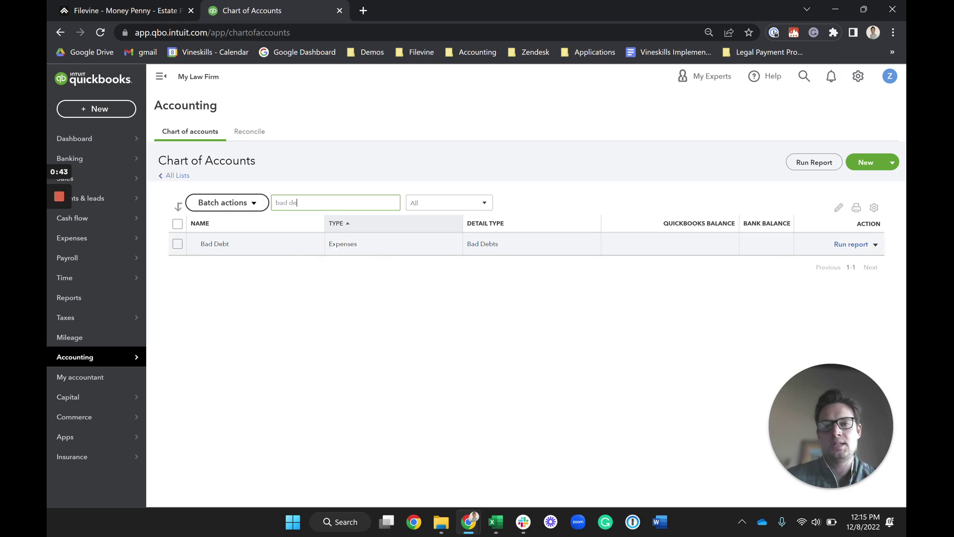
double_click(331, 244)
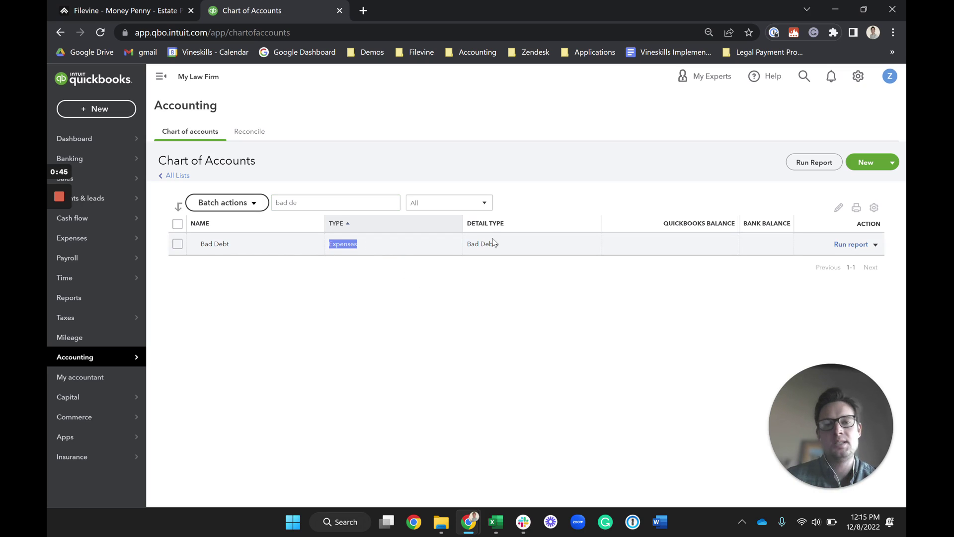
click(875, 245)
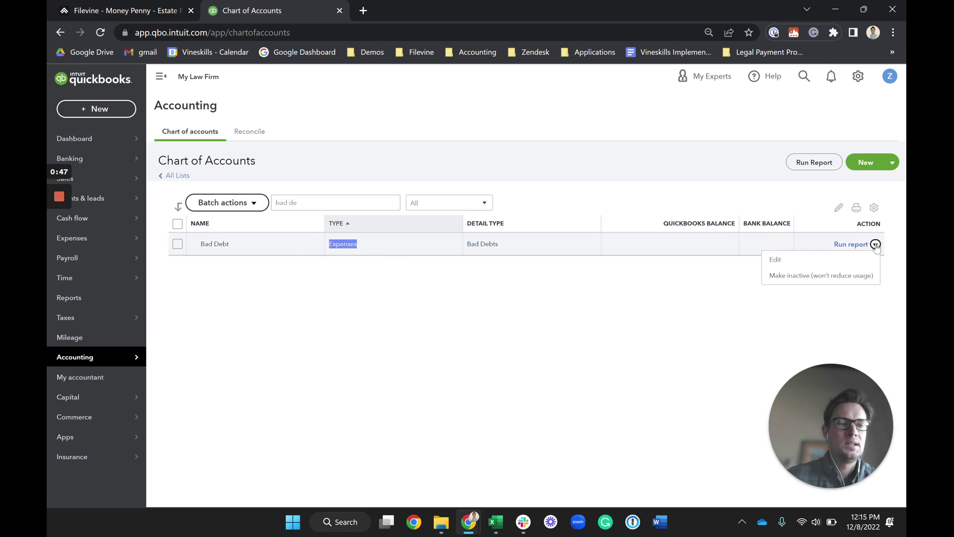
Step: Keep Bad Debt under General business expenses with the Bad Debts tax form section, and save
click(776, 259)
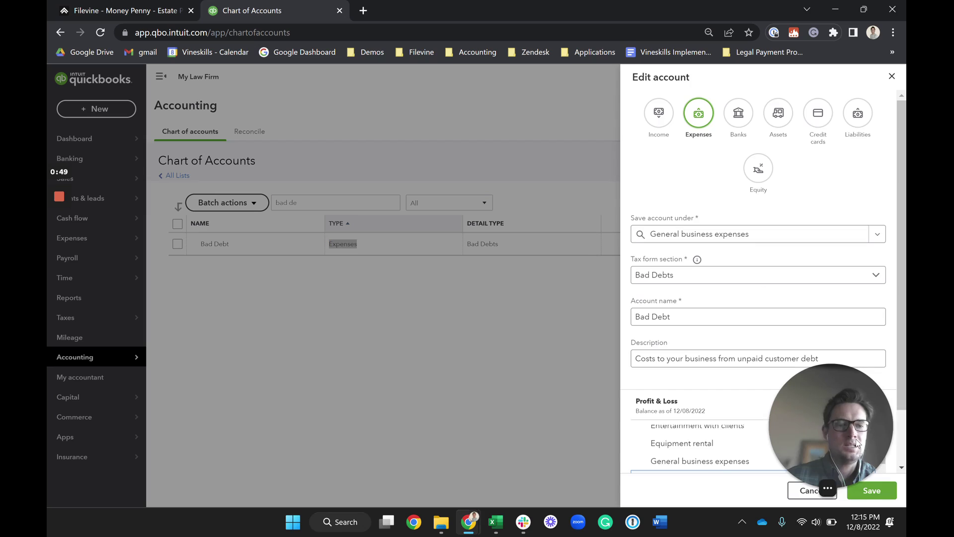
drag(856, 442, 204, 443)
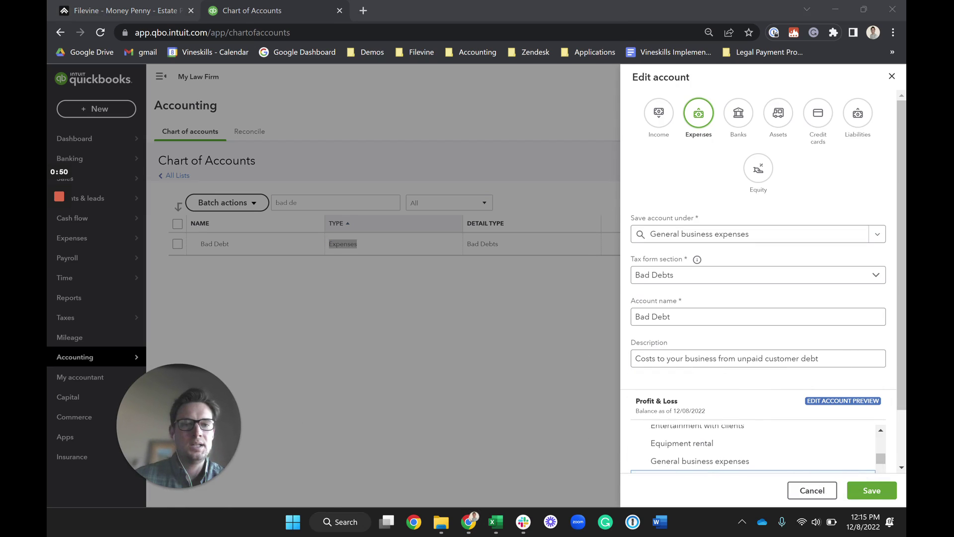
scroll(675, 187, down, 2)
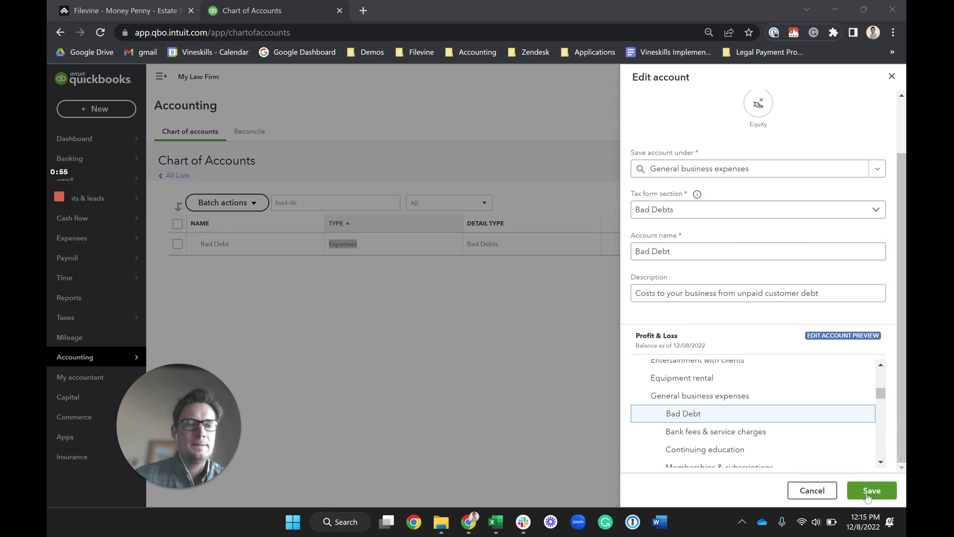
click(892, 83)
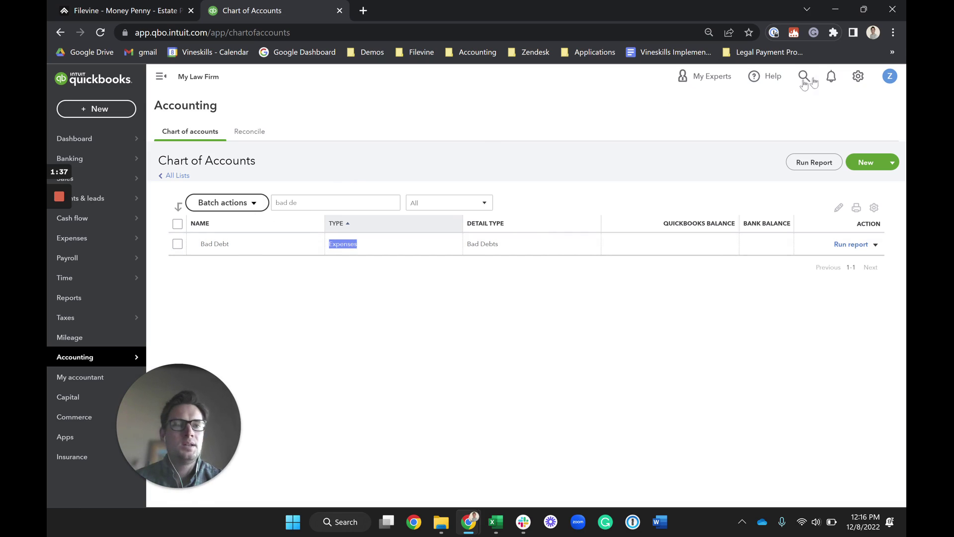
Step: Edit the Write off to Bad Debts service item in Products and services, then save it
click(858, 76)
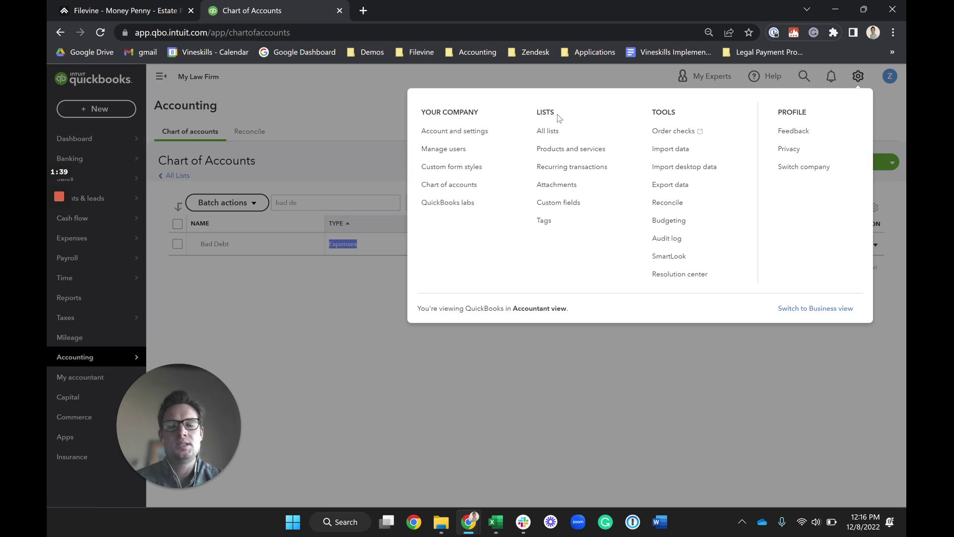
click(555, 151)
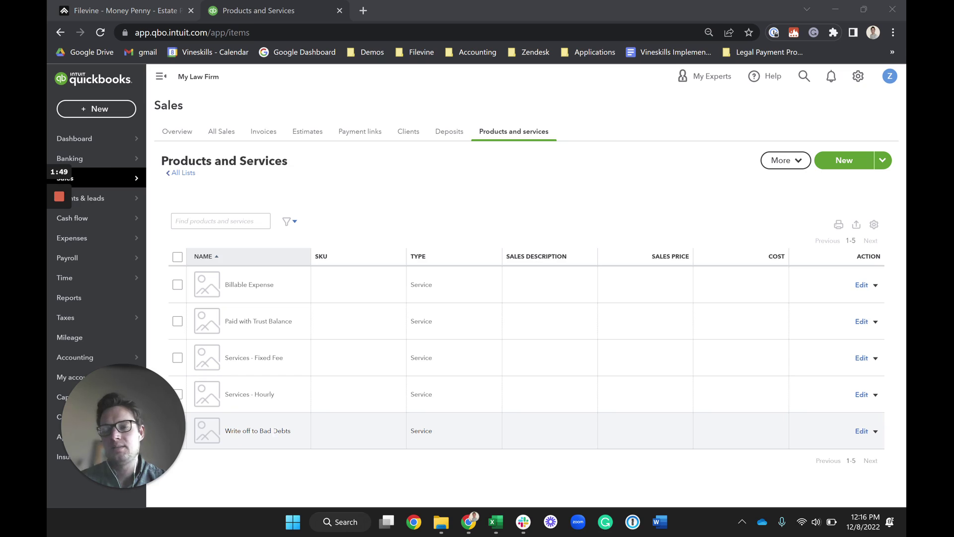
click(861, 436)
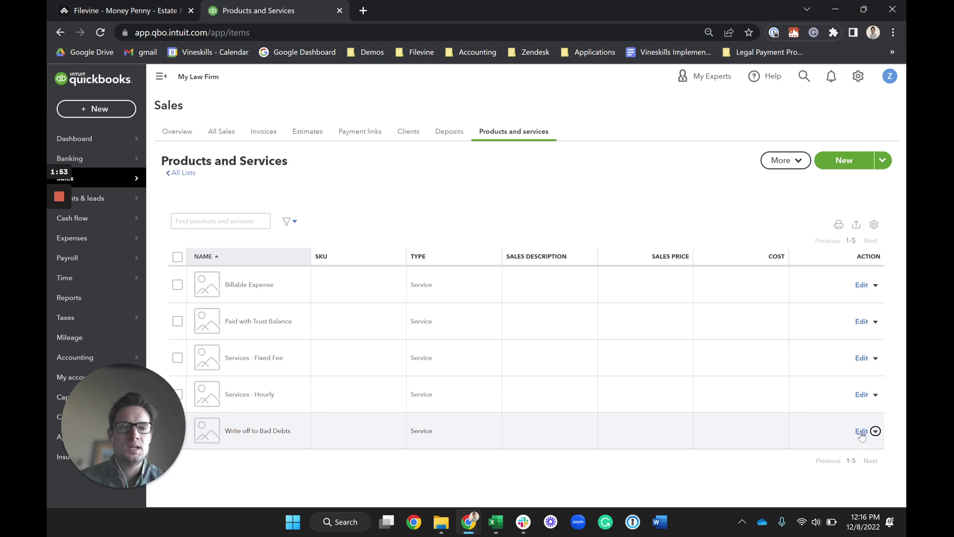
click(862, 432)
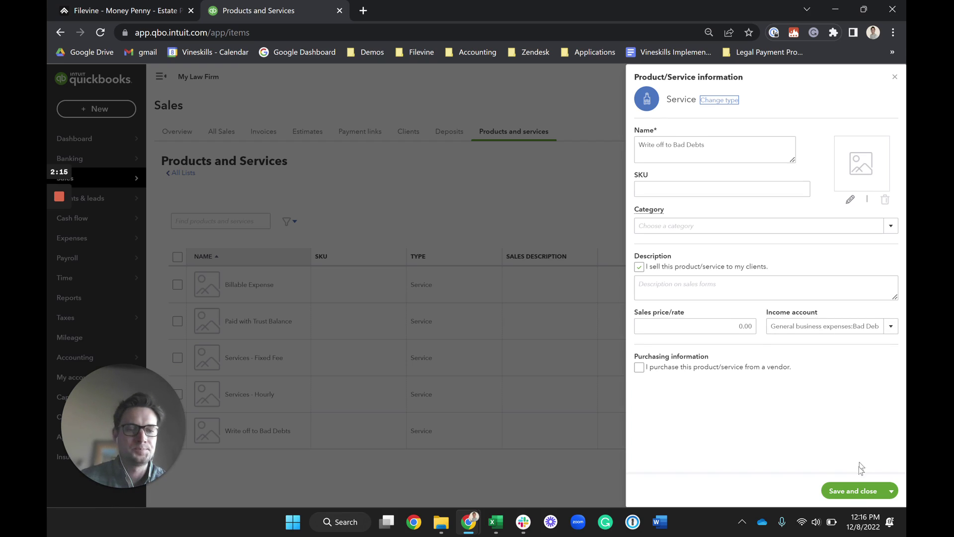
click(853, 492)
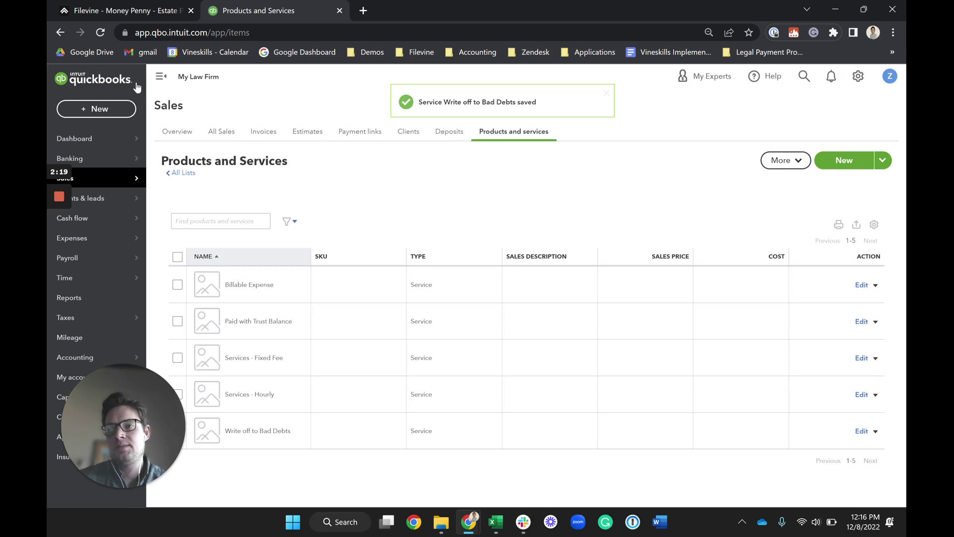
Step: Start a new credit memo for the client with first-line service date 12/08/2022
click(112, 109)
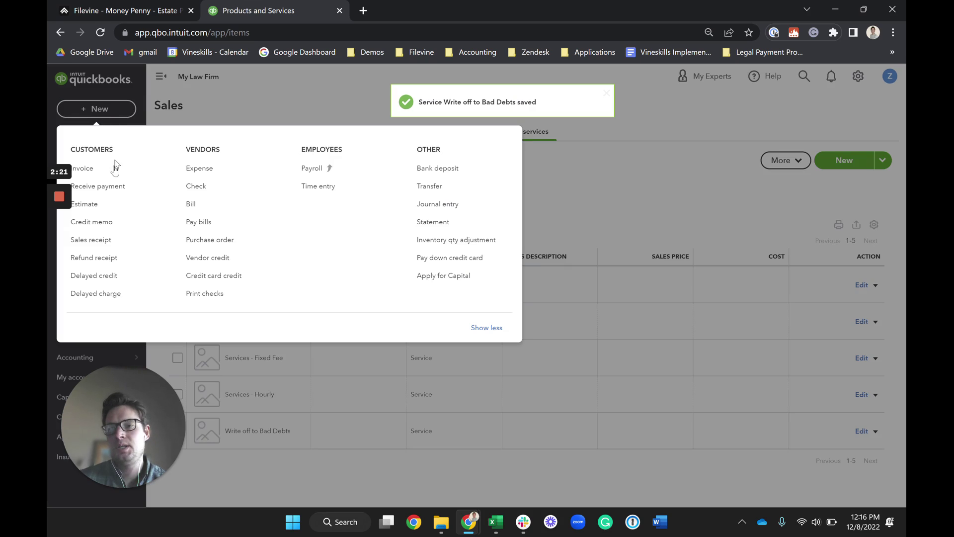
click(92, 222)
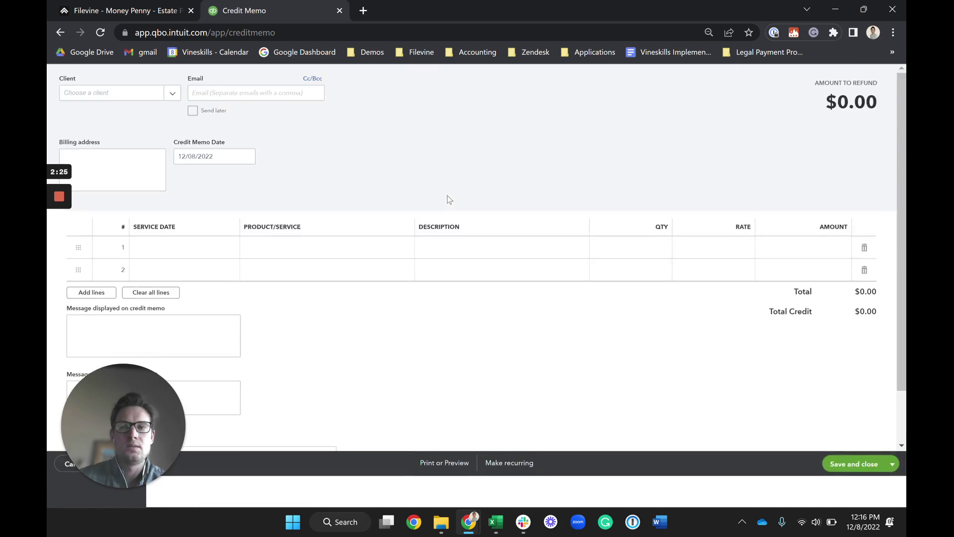
text(money)
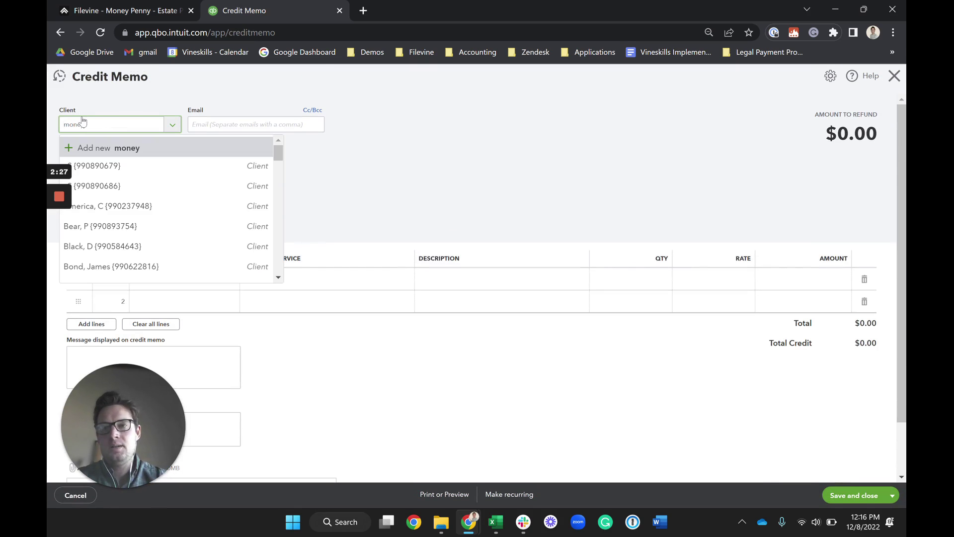
click(109, 167)
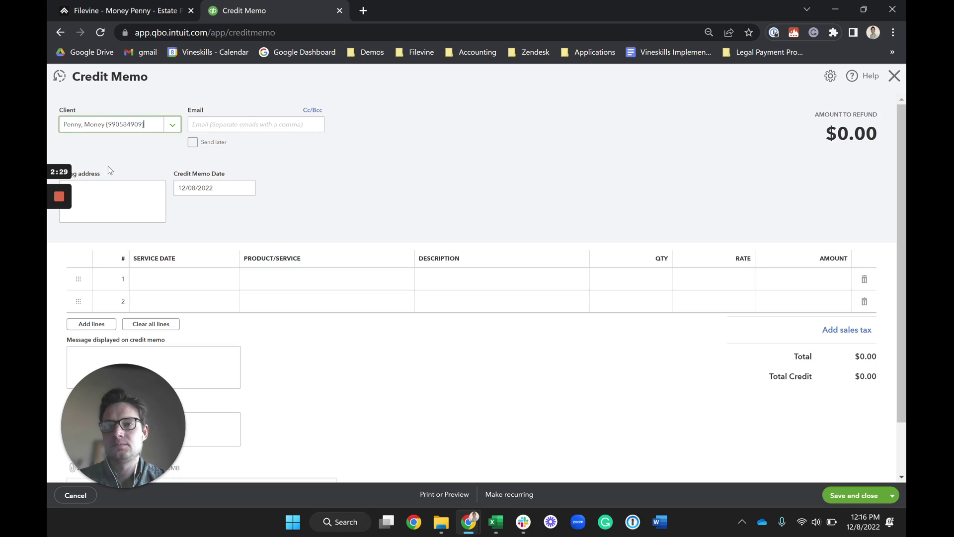
click(172, 284)
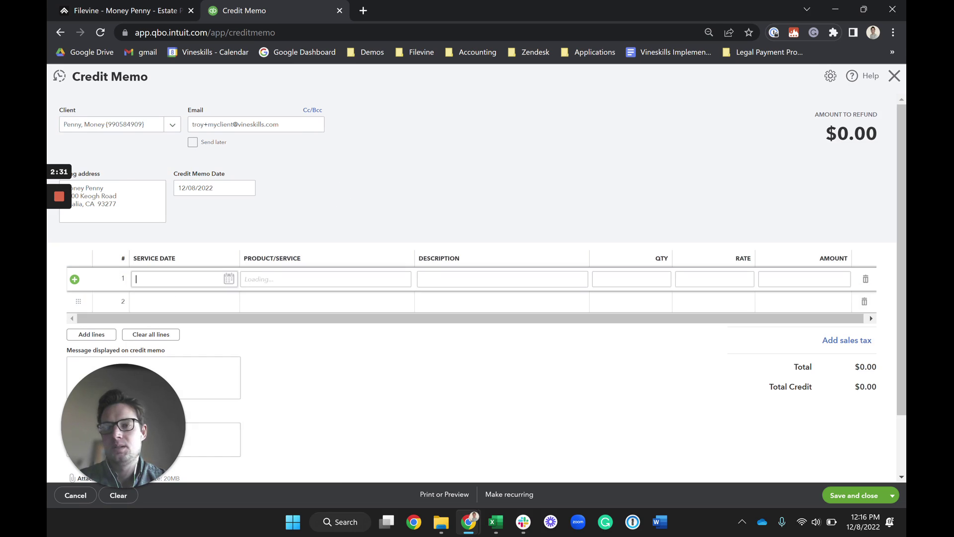
click(229, 280)
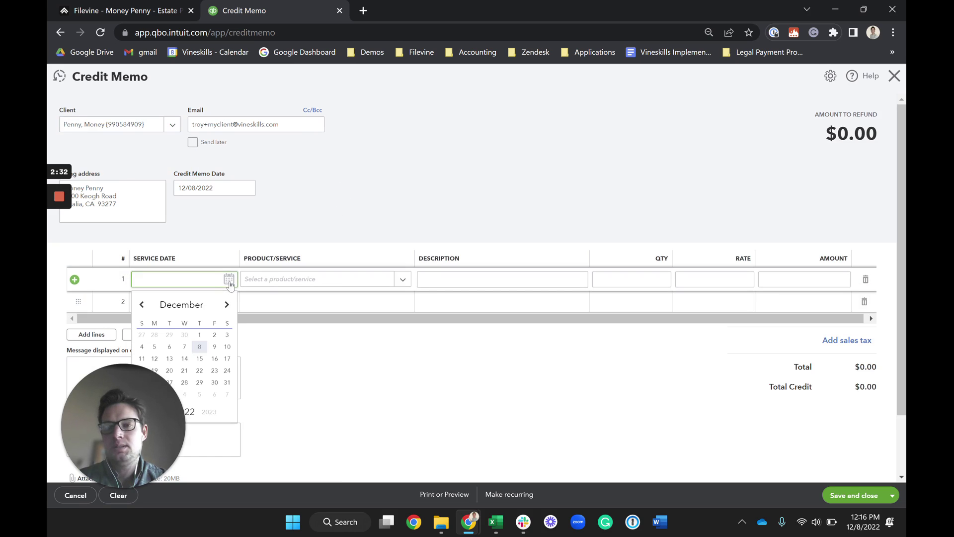
click(199, 346)
Step: Fill the line with Write off to Bad Debts, description 'Write off FV-119', rate 674
click(324, 281)
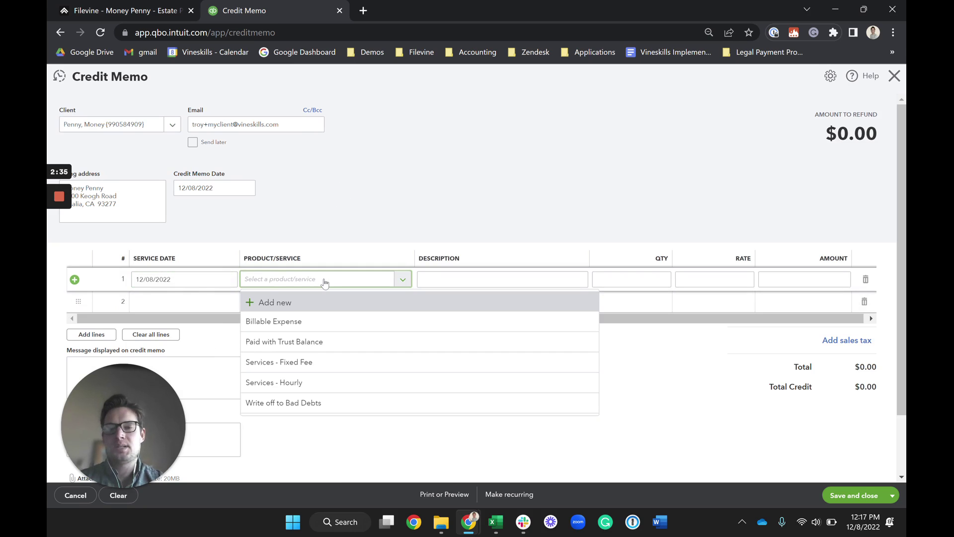
click(291, 403)
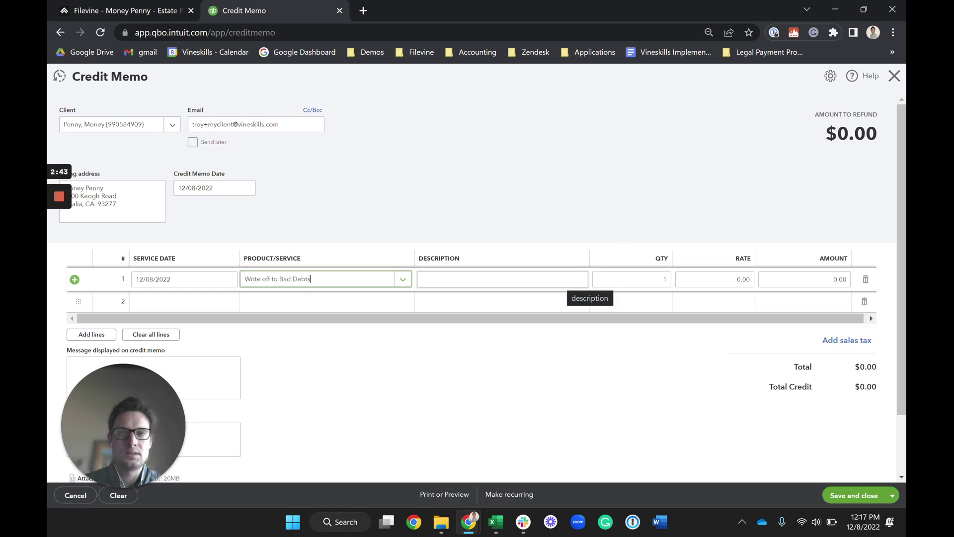
right_click(559, 282)
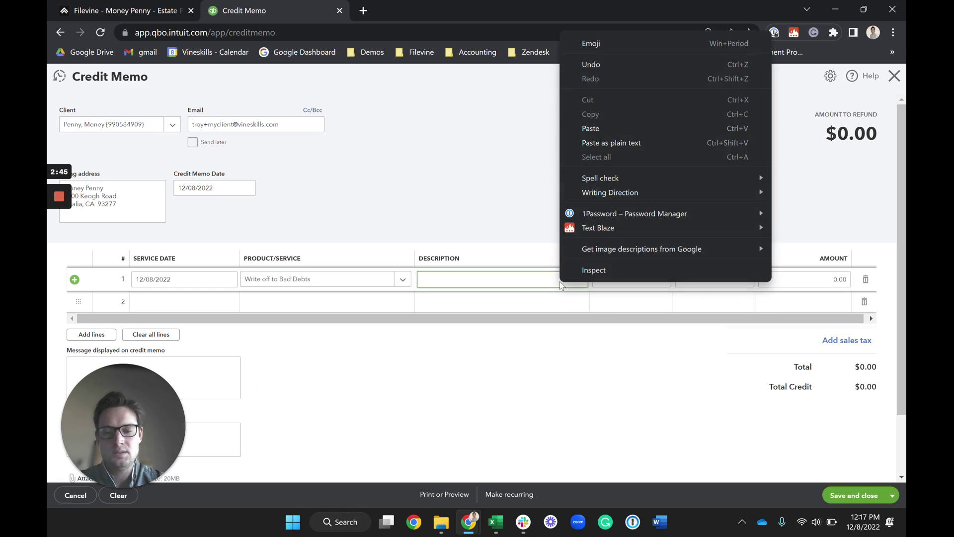
click(560, 281)
text(Write)
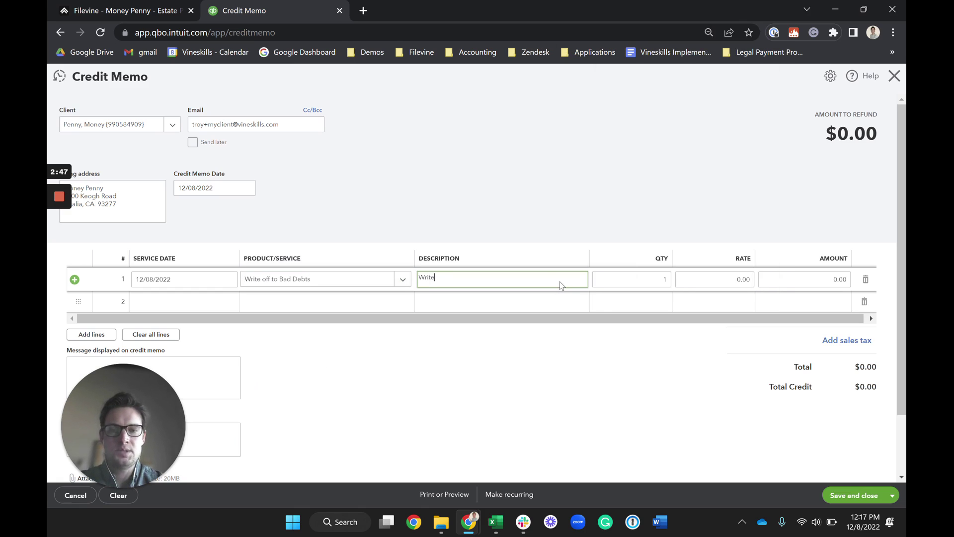
text( off FV-119)
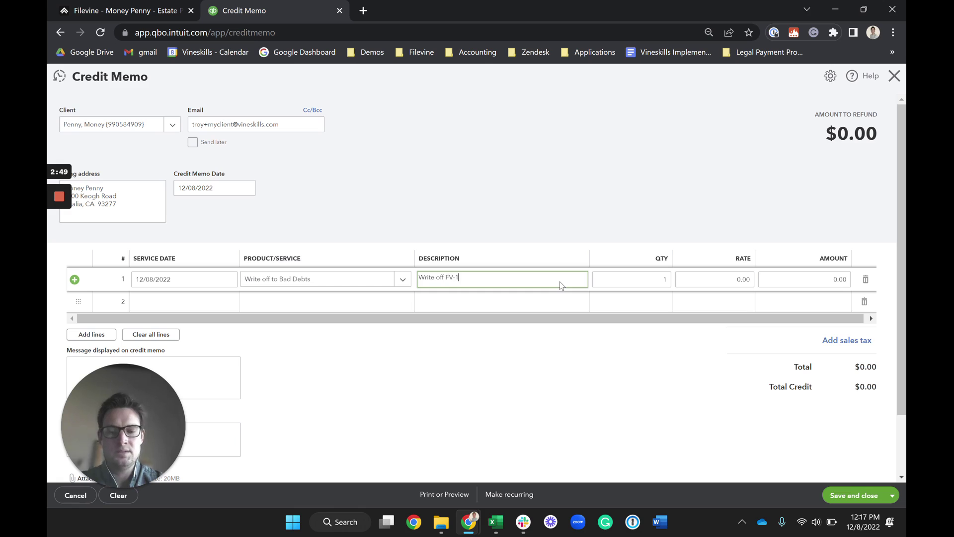
click(678, 277)
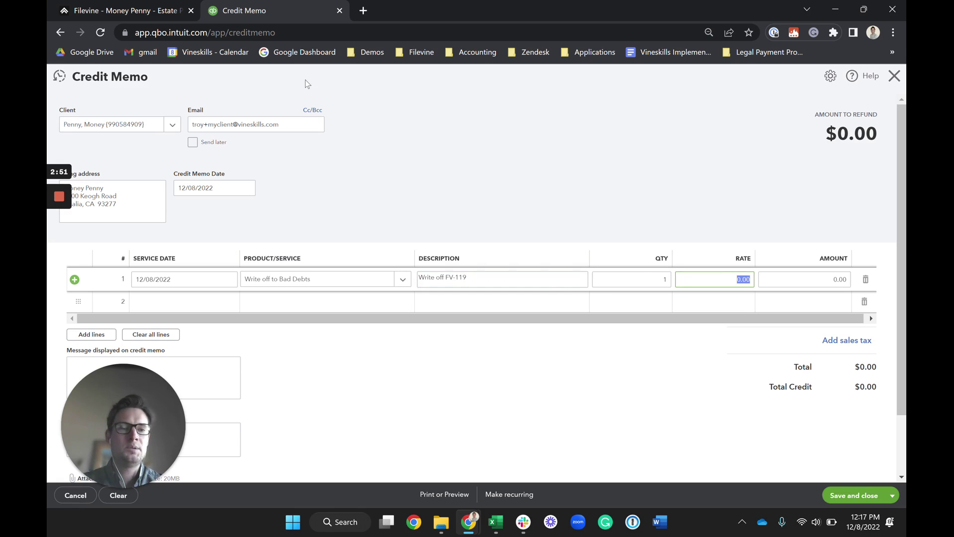
click(139, 16)
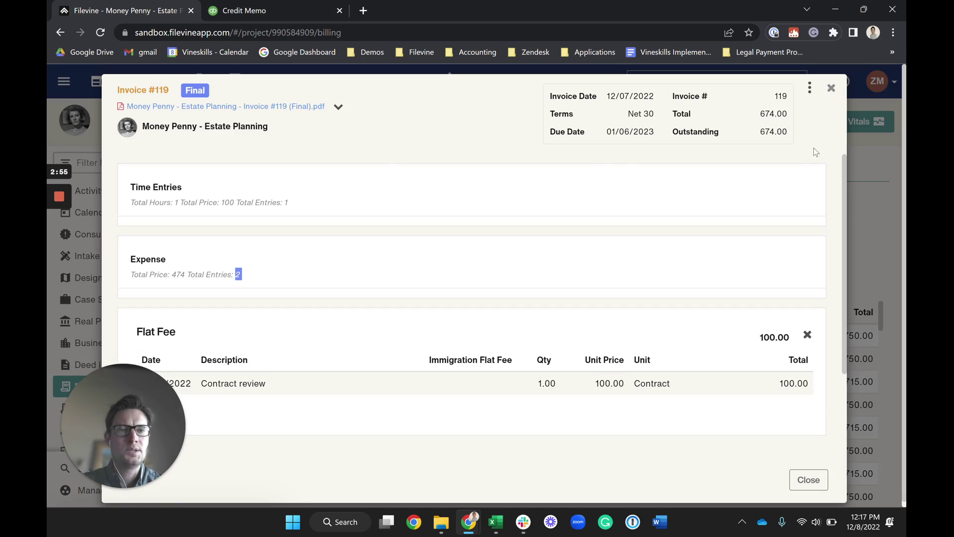
click(295, 20)
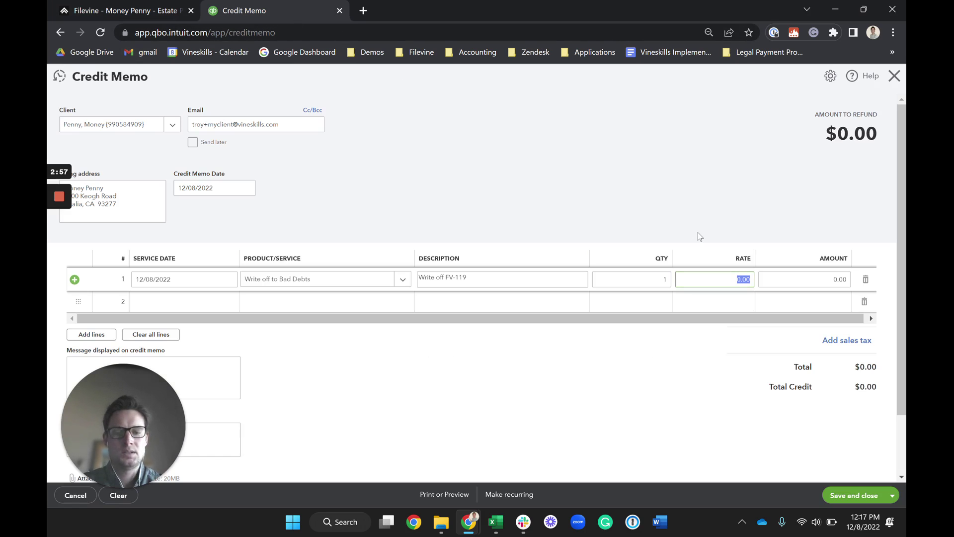
text(674)
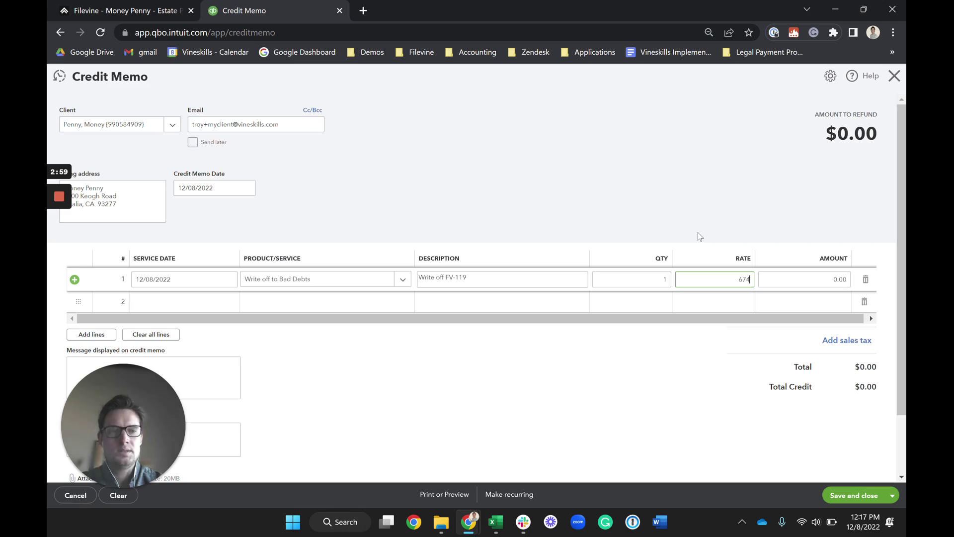
click(747, 182)
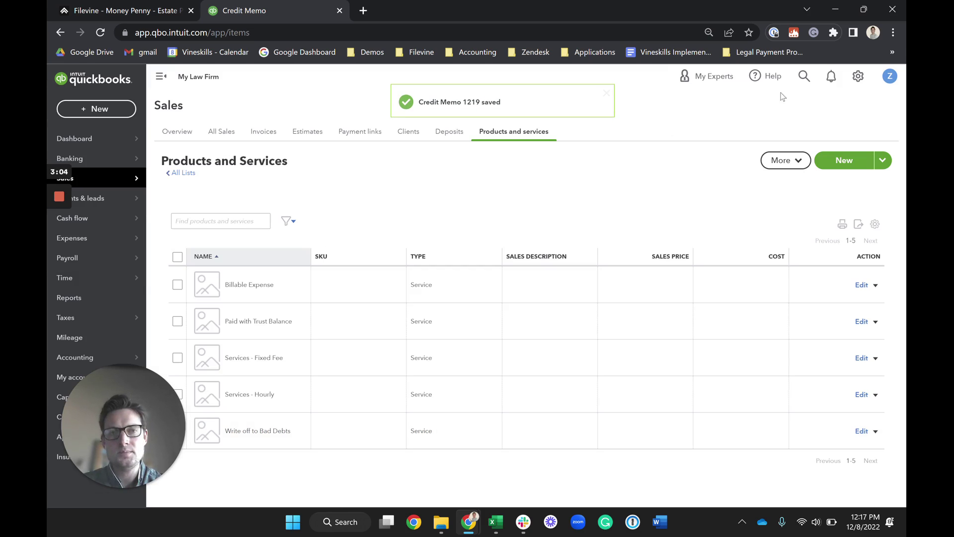
Step: Search transactions for 'fv-119' and open invoice FV-119
click(804, 76)
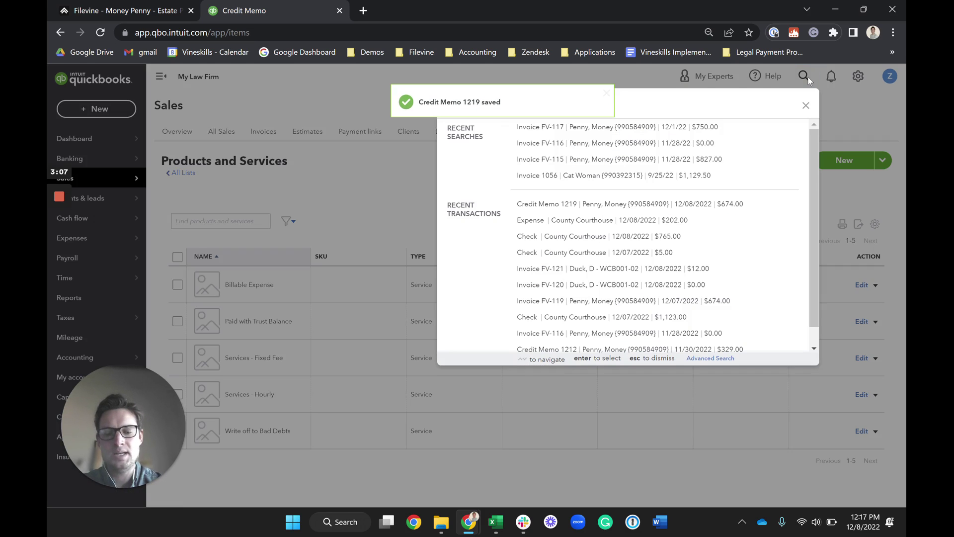
text(fv-119)
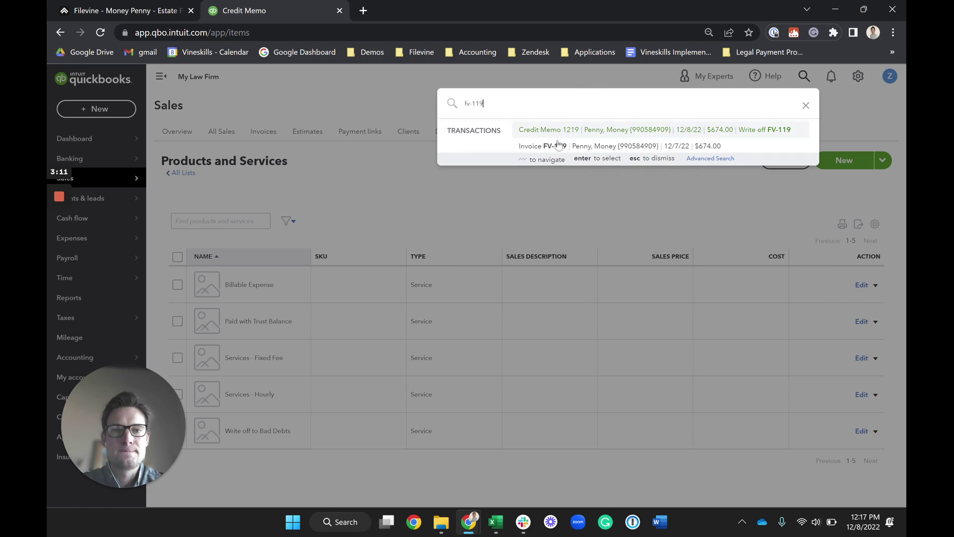
click(552, 149)
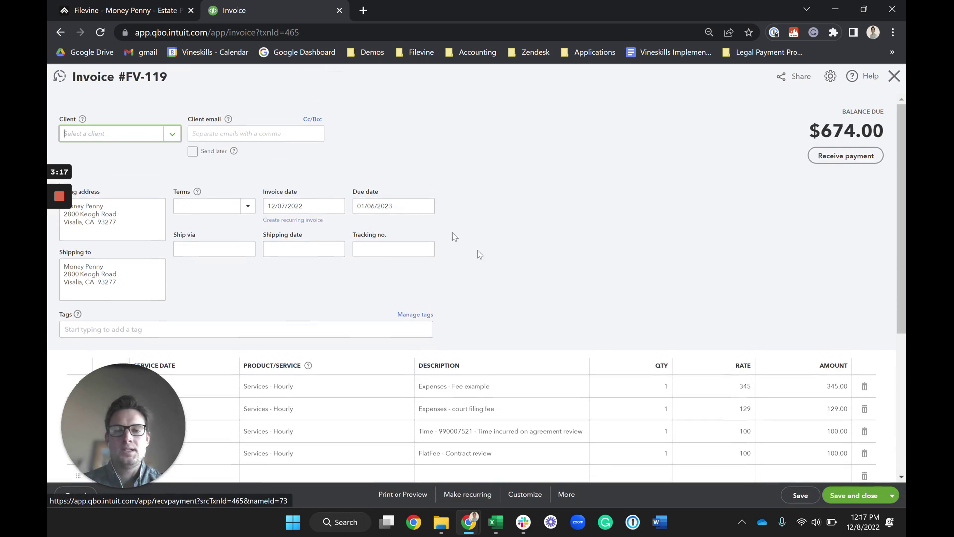
Step: Receive a payment on FV-119, keeping its applied amount at 674.00
click(843, 157)
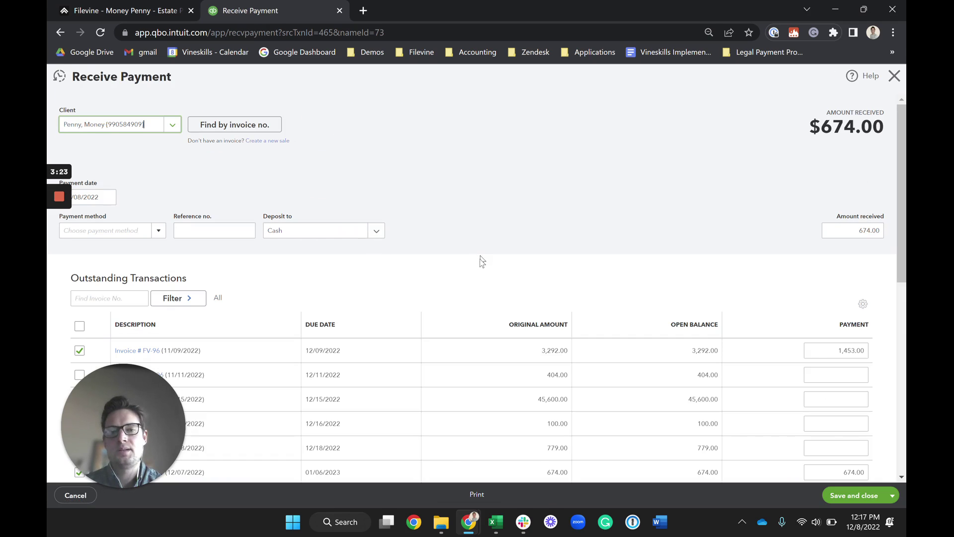
scroll(482, 262, down, 1)
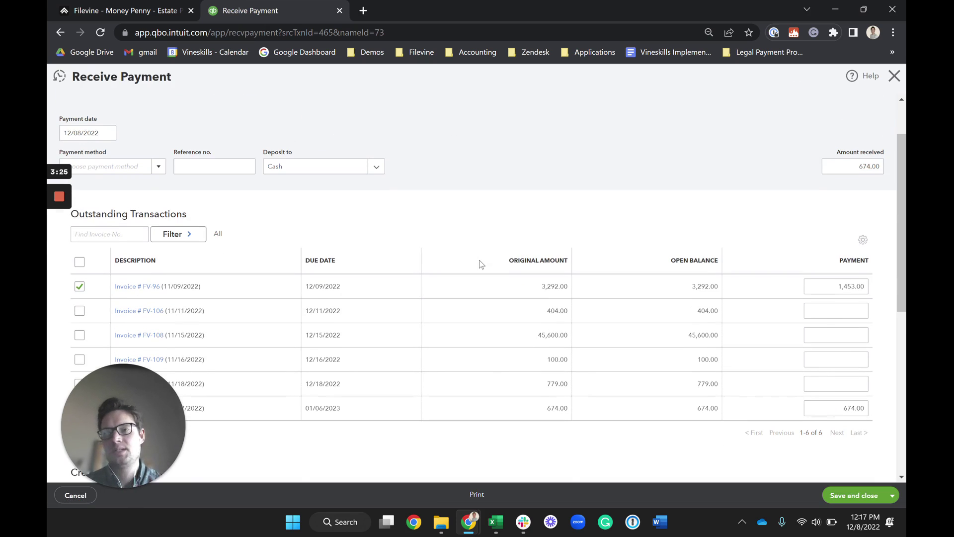
scroll(446, 199, down, 3)
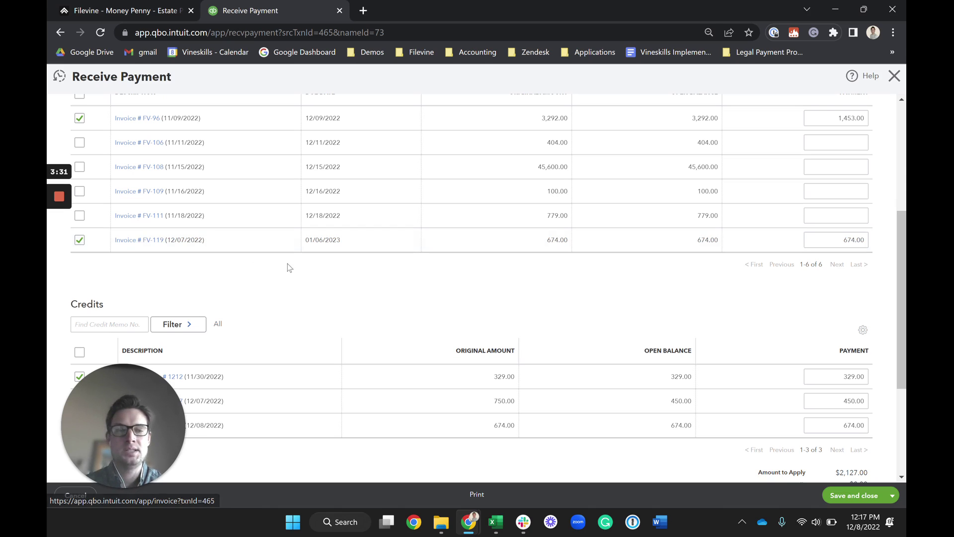
click(863, 240)
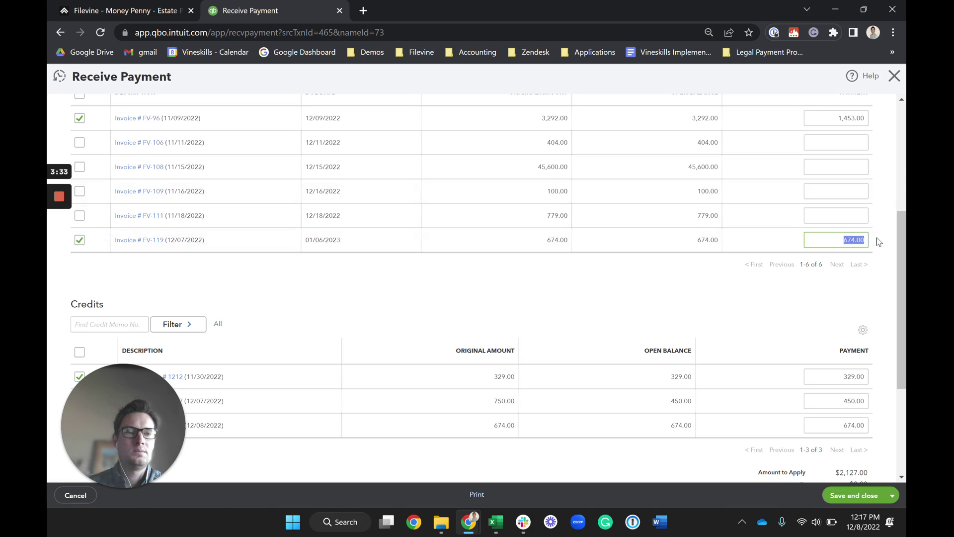
click(577, 299)
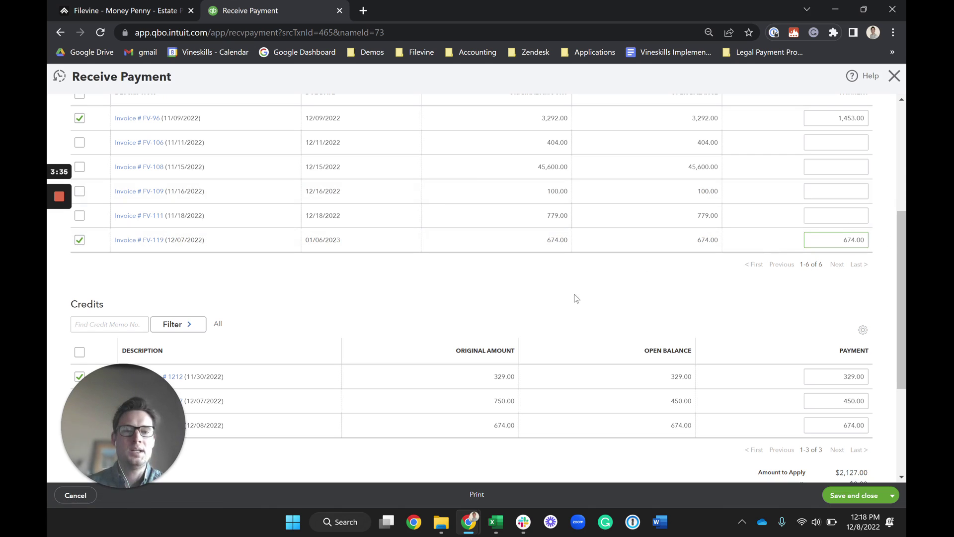
scroll(426, 297, down, 2)
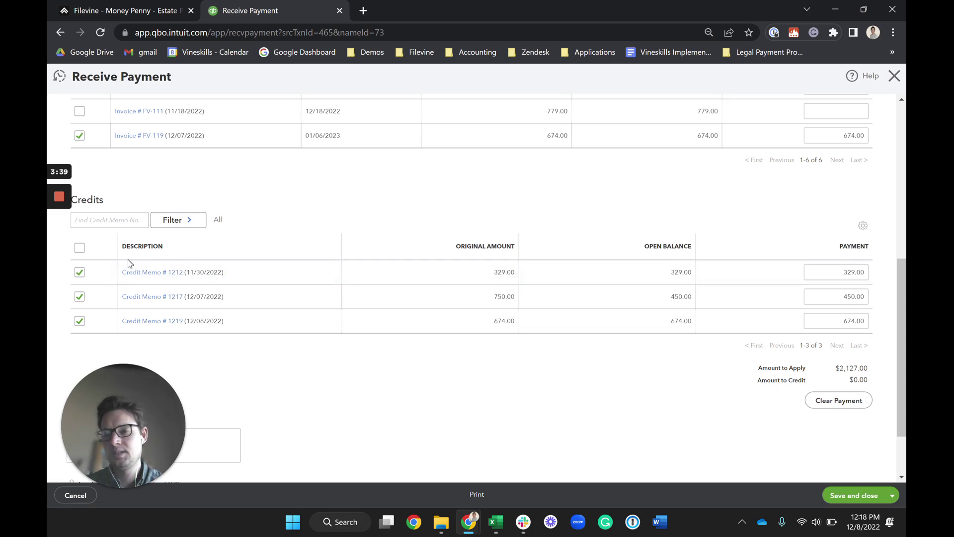
scroll(286, 255, up, 7)
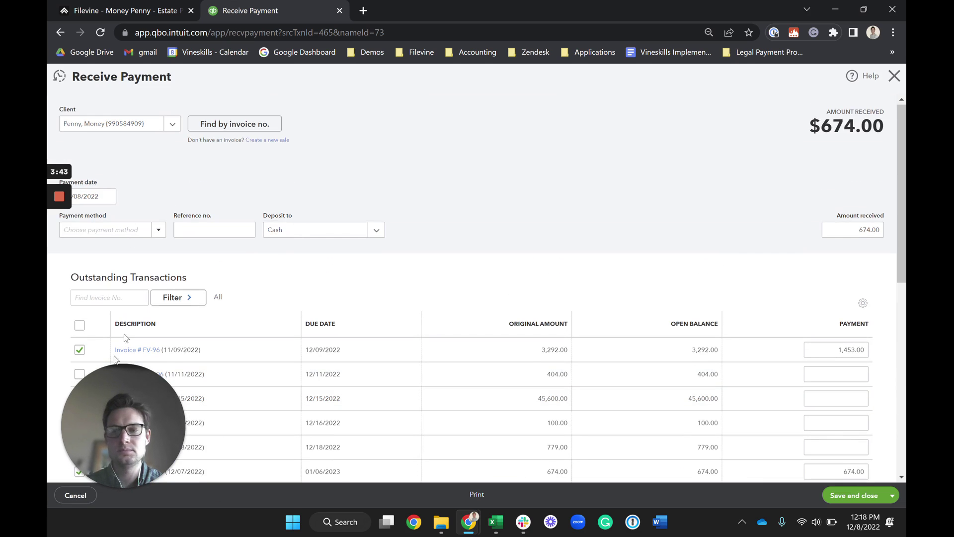
Step: Uncheck FV-96 and credit memos 1212 and 1217, apply credit memo 1219, and save
click(79, 350)
scroll(305, 281, down, 7)
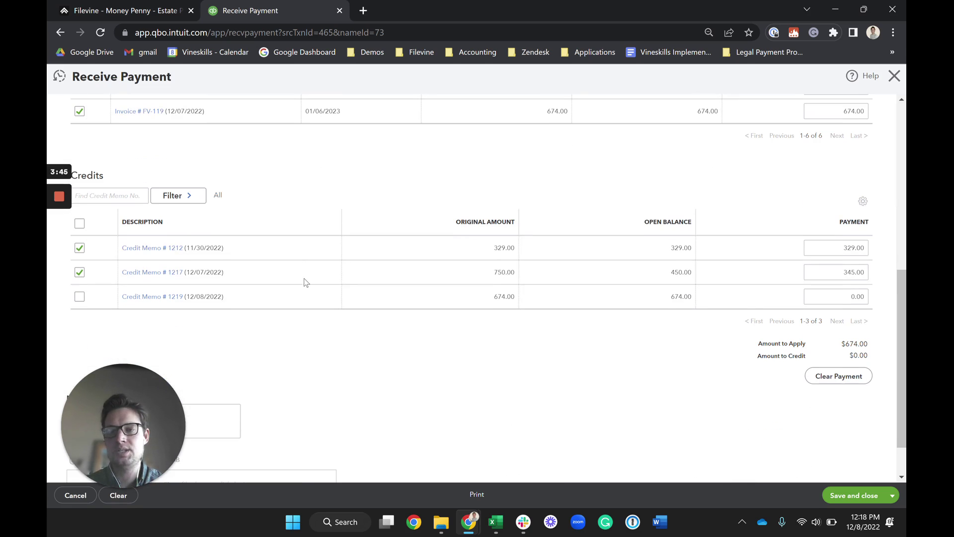
click(80, 248)
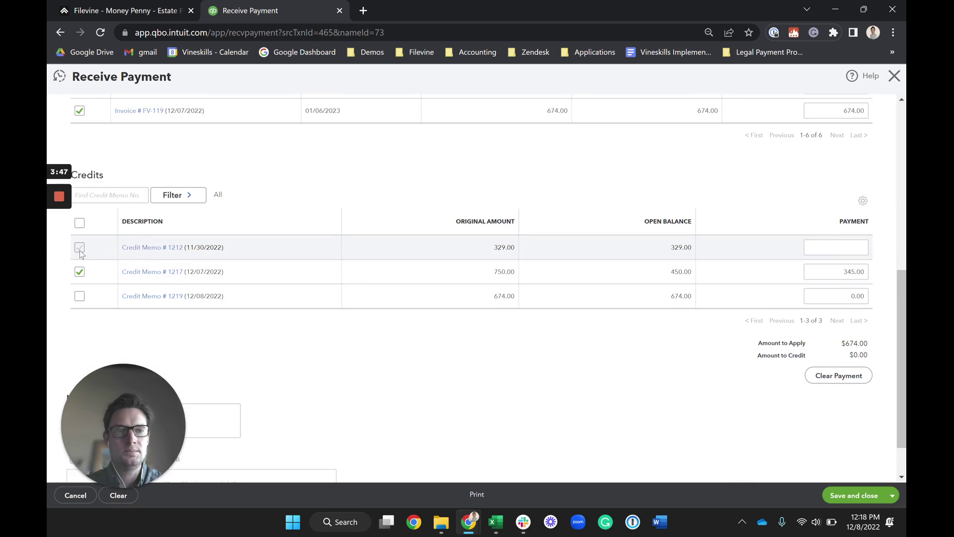
click(79, 272)
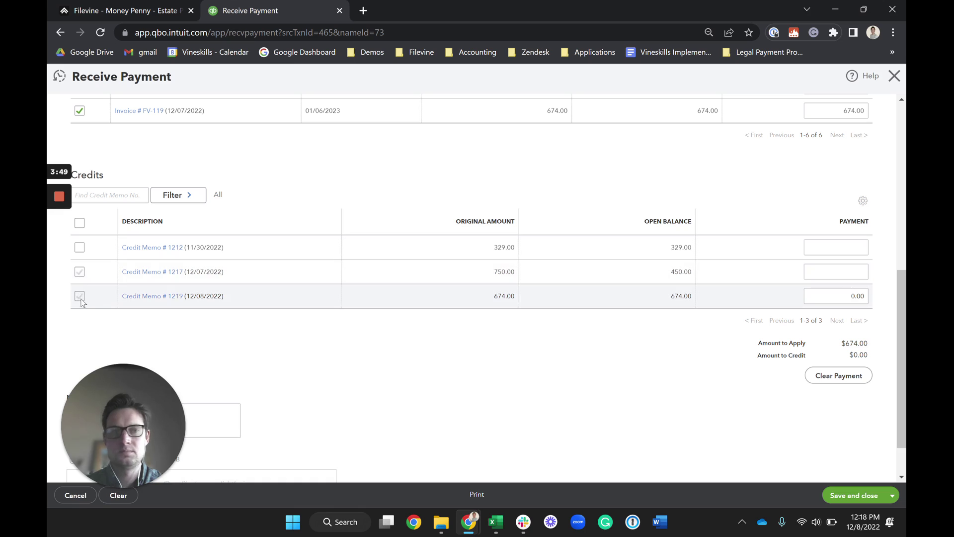
click(80, 299)
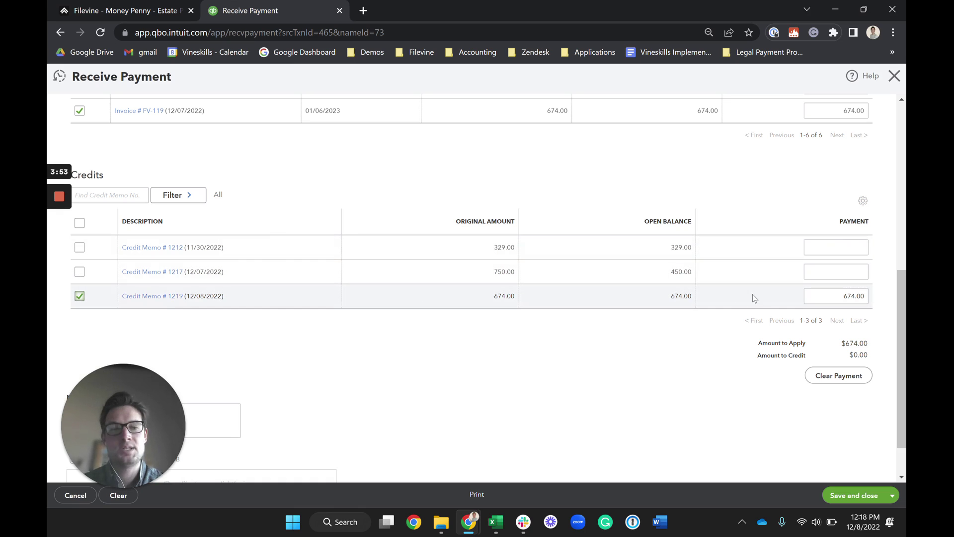
scroll(293, 172, up, 1)
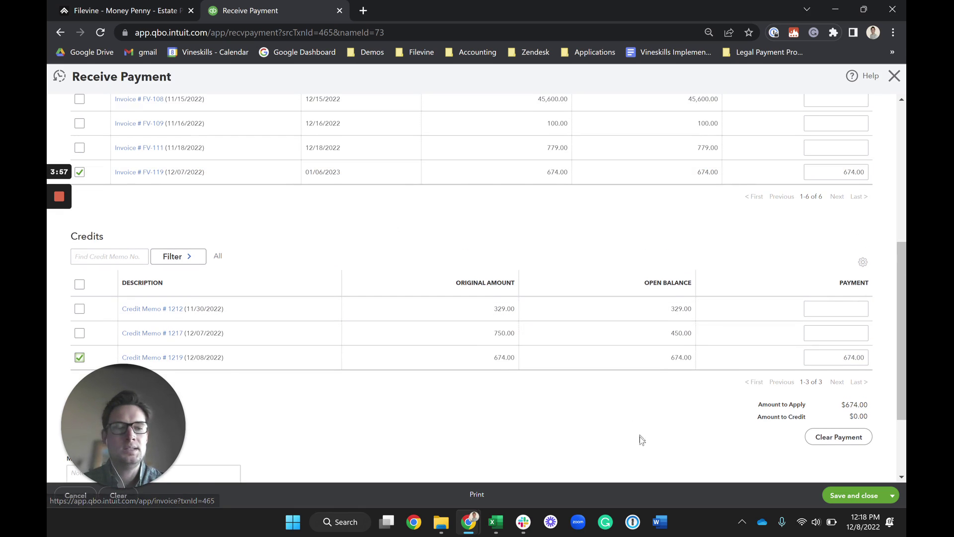
scroll(646, 457, down, 1)
click(850, 495)
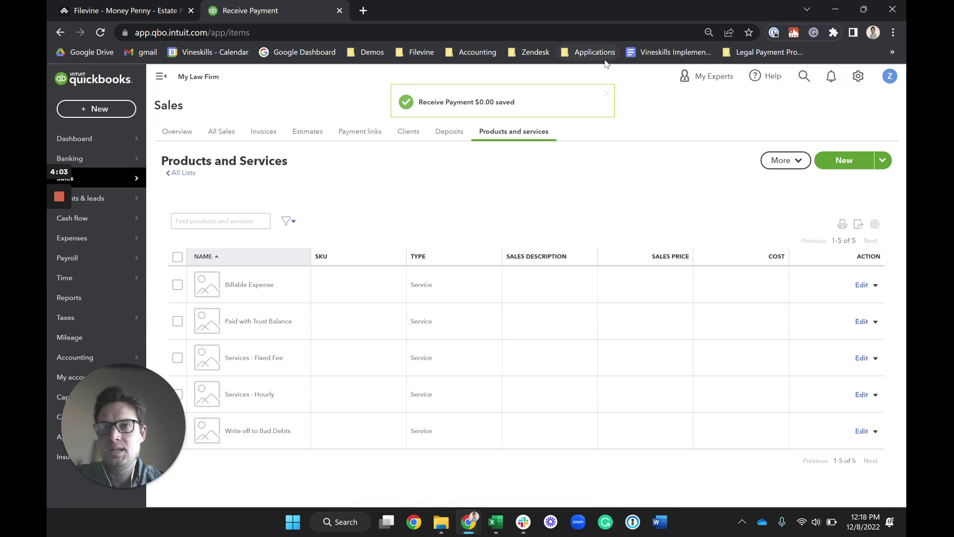
Step: Close the Invoice #119 details in Filevine and reload the billing page
click(143, 12)
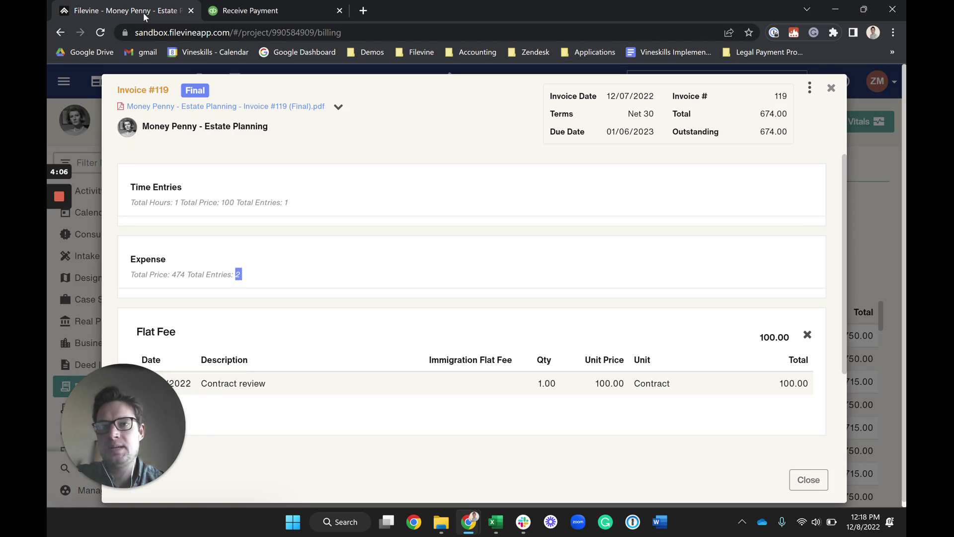
click(830, 89)
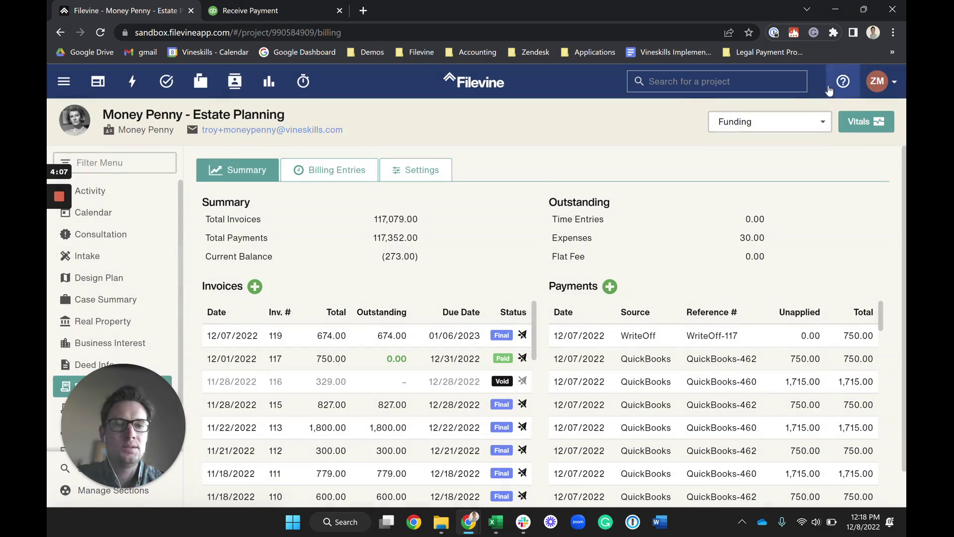
click(369, 36)
key(Return)
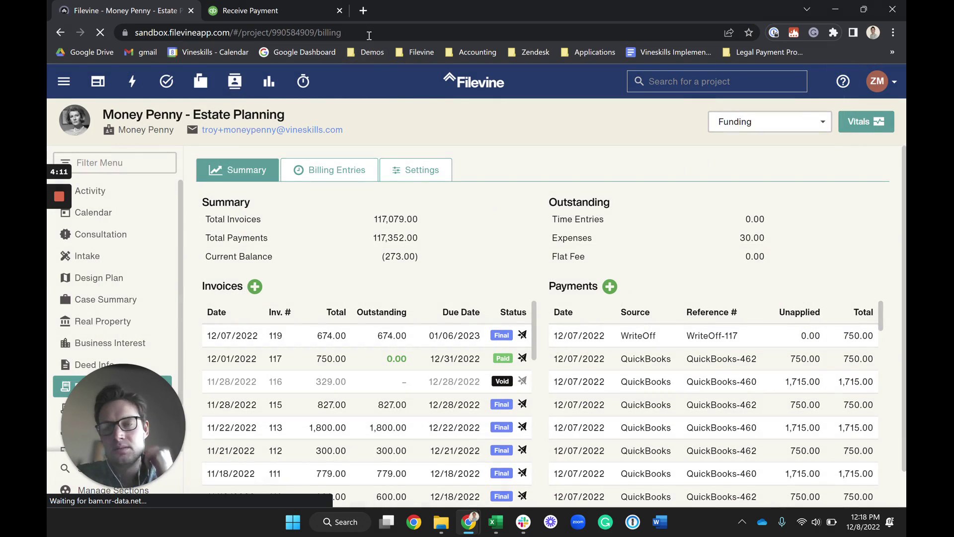